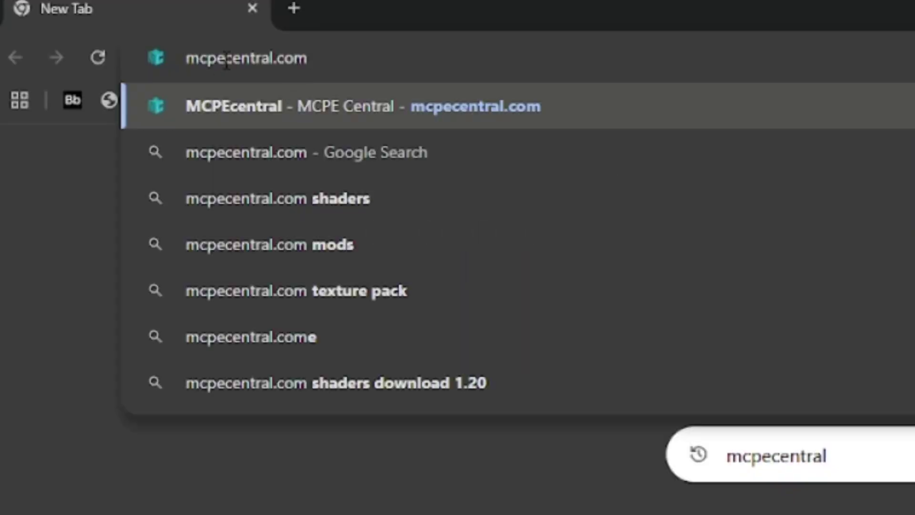
Step: Go to mcpecentral.com and open the site's Shaders category
key(Return)
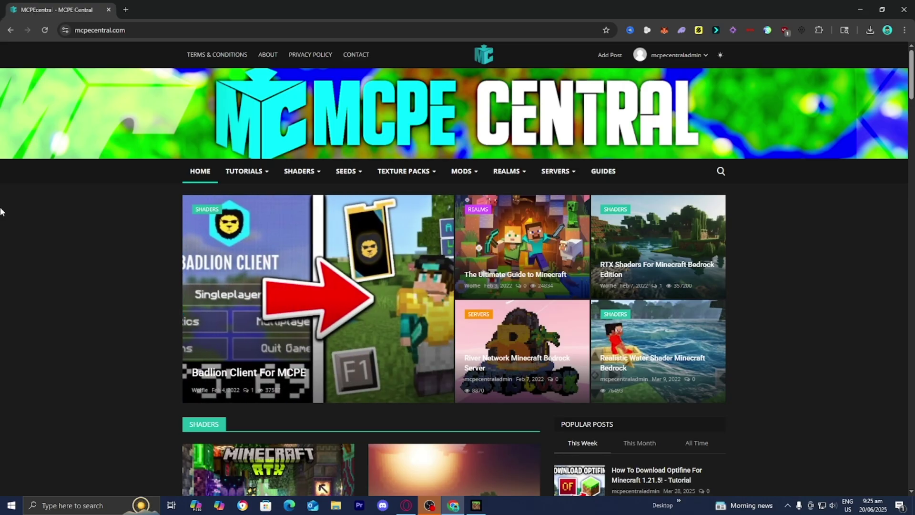
scroll(0, 212, down, 5)
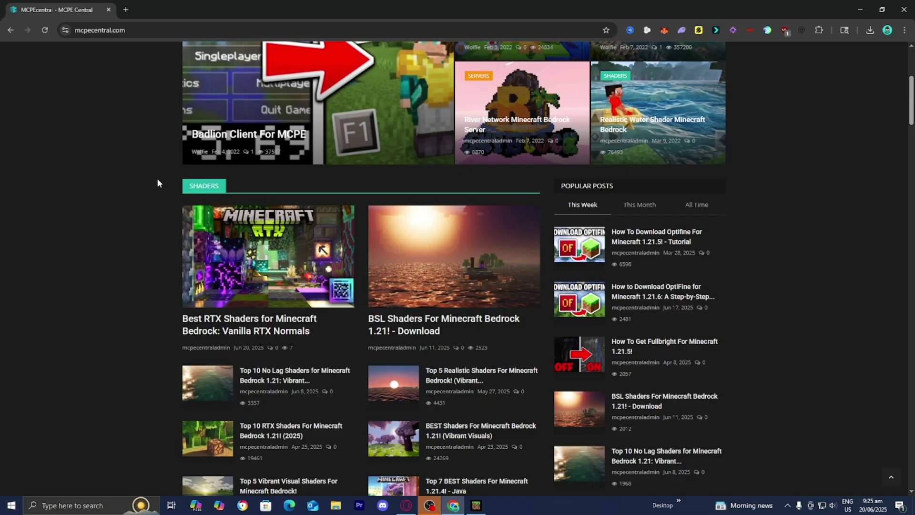
click(200, 190)
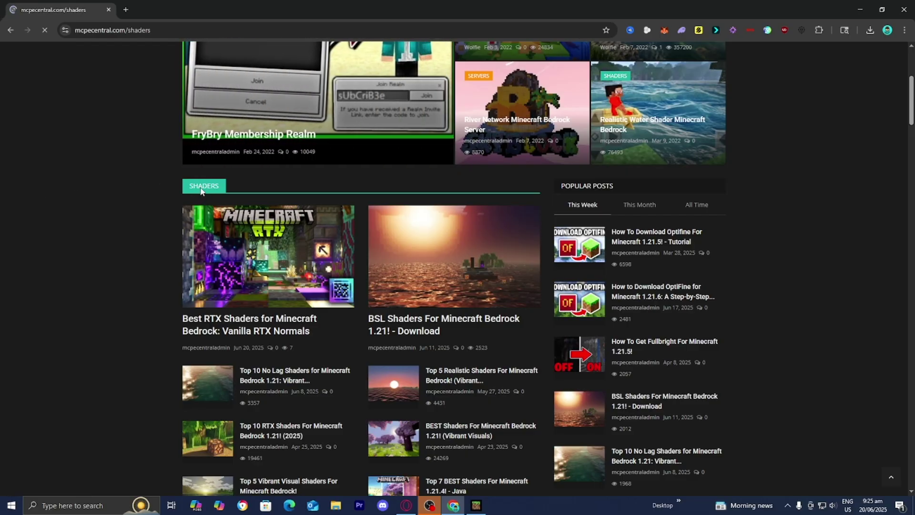
Step: Browse the shader posts and open the article "Best RTX Shaders for Minecraft Bedrock: Vanilla RTX Normals"
scroll(42, 255, down, 7)
scroll(43, 256, down, 2)
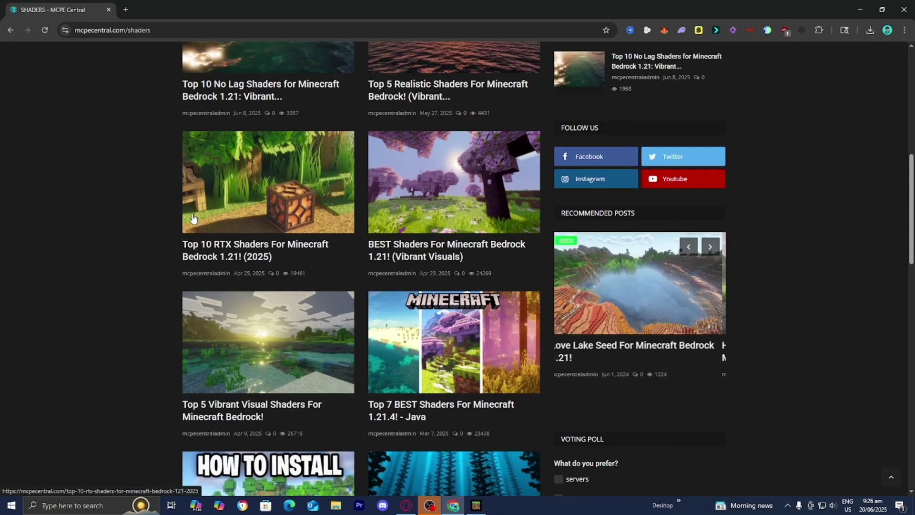
scroll(149, 216, down, 5)
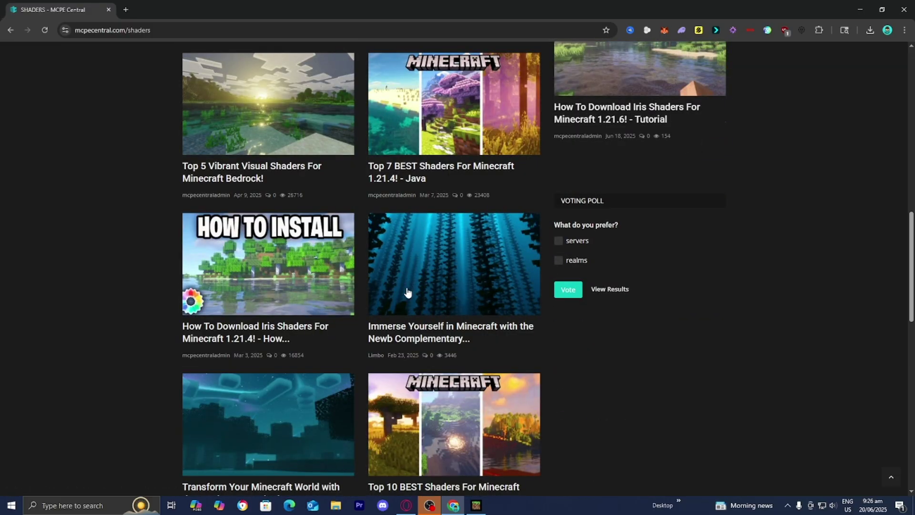
scroll(294, 272, up, 12)
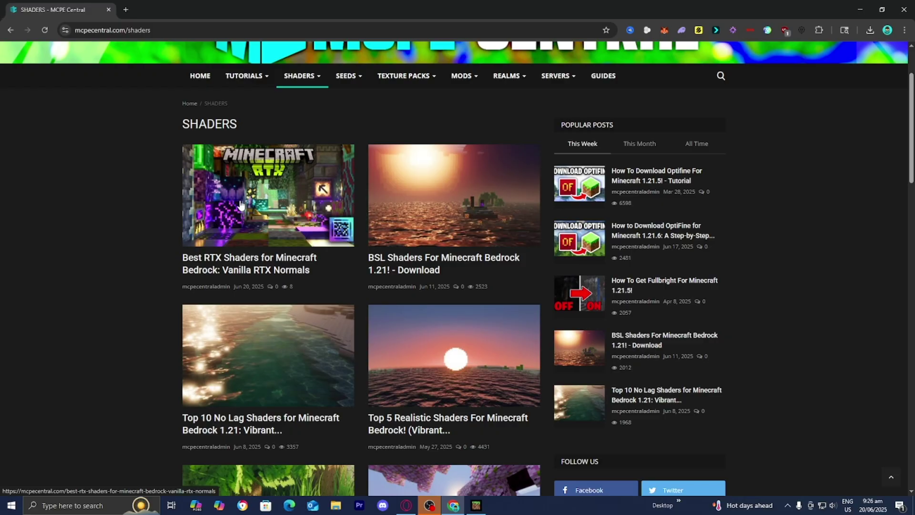
scroll(240, 205, up, 1)
mouse_move(486, 131)
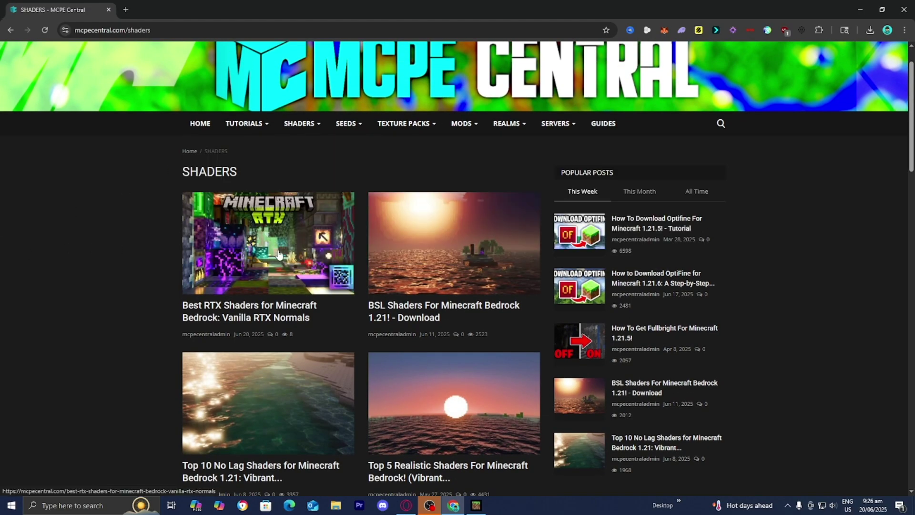
click(280, 253)
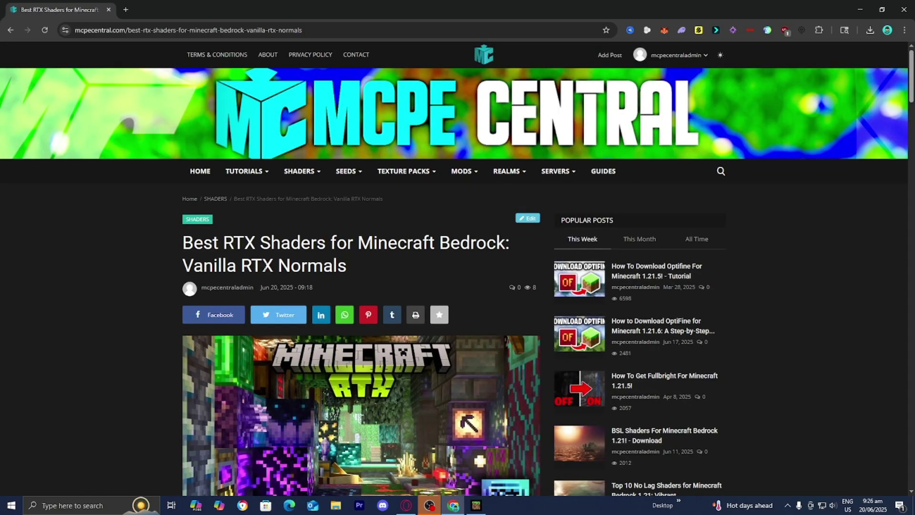
Step: Go through the Vanilla RTX Normals article and open the pack's CurseForge page
scroll(167, 223, down, 7)
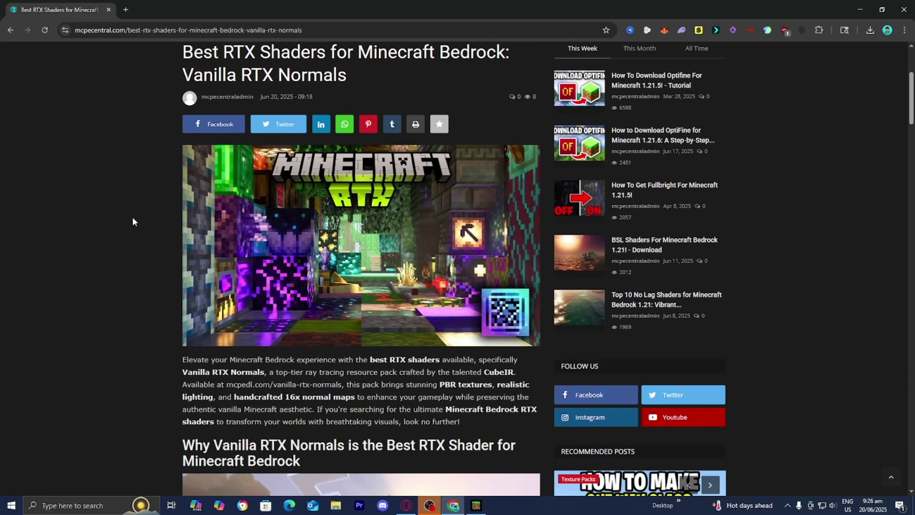
scroll(222, 227, down, 4)
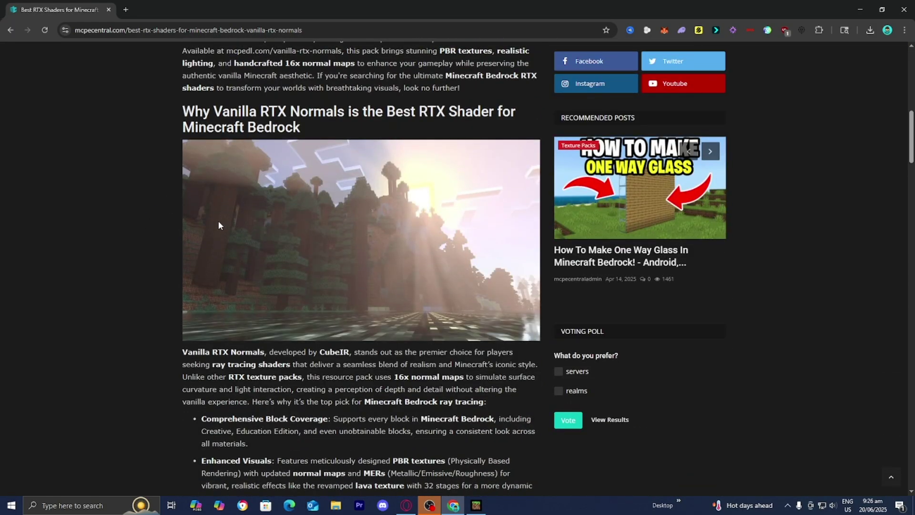
scroll(209, 205, down, 4)
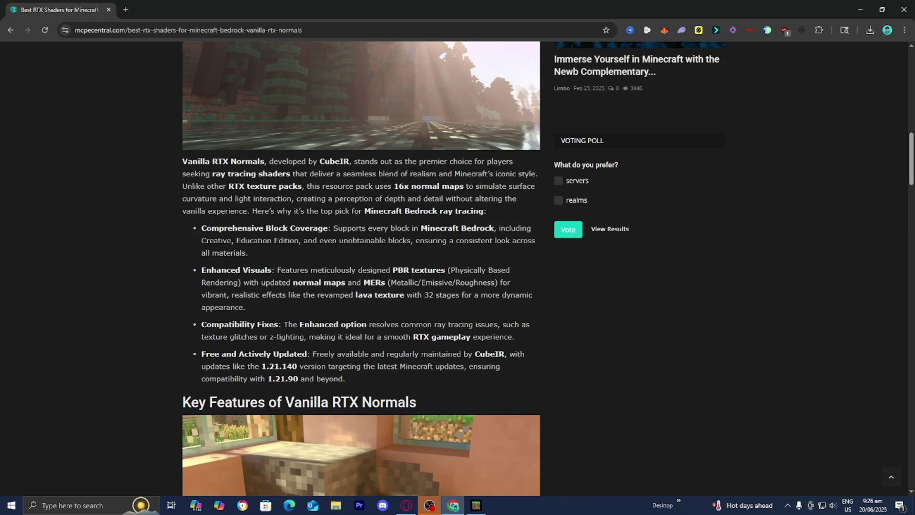
scroll(494, 302, down, 4)
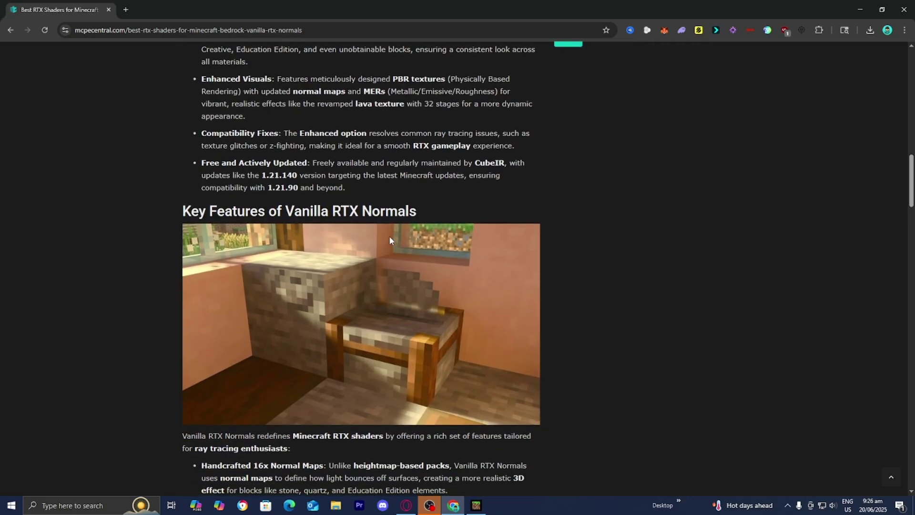
scroll(389, 236, down, 4)
scroll(389, 236, down, 20)
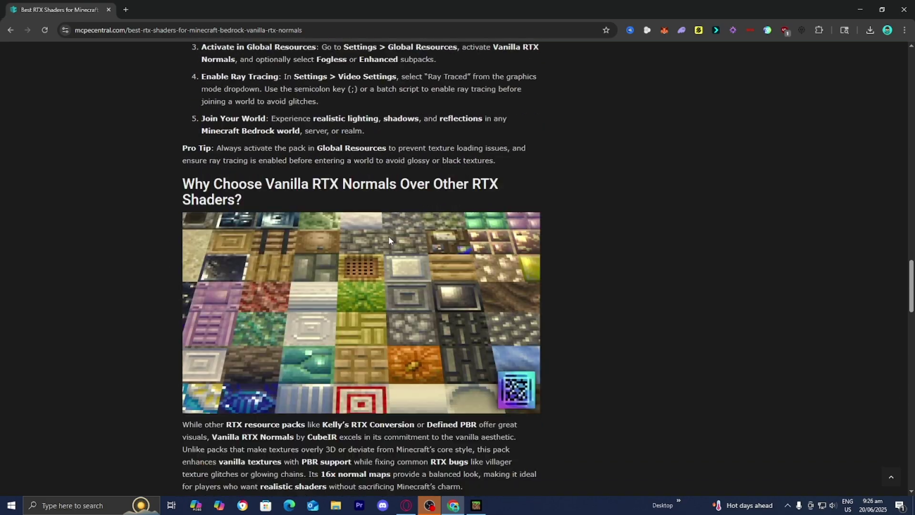
scroll(388, 239, down, 8)
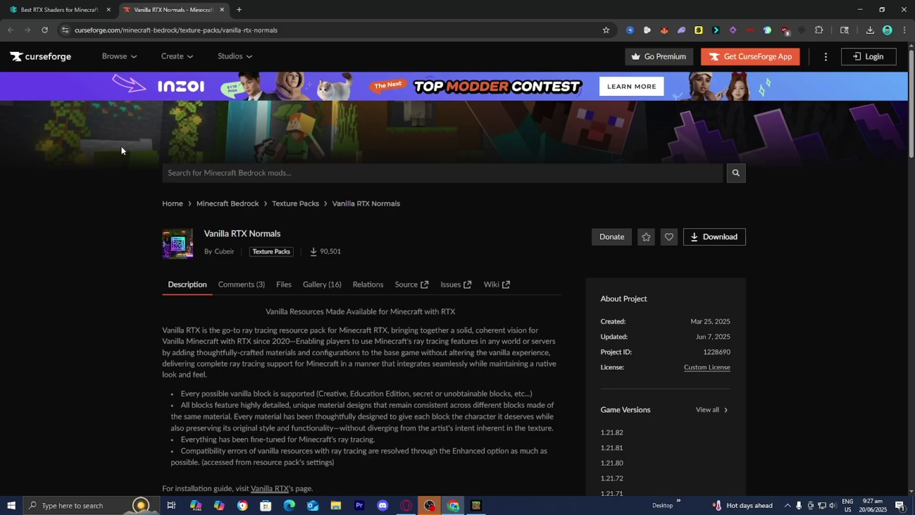
Step: List the pack's files for game version 1.21.82 and download Vanilla-RTX-Normals-1.21.140.mcpack
scroll(97, 171, down, 3)
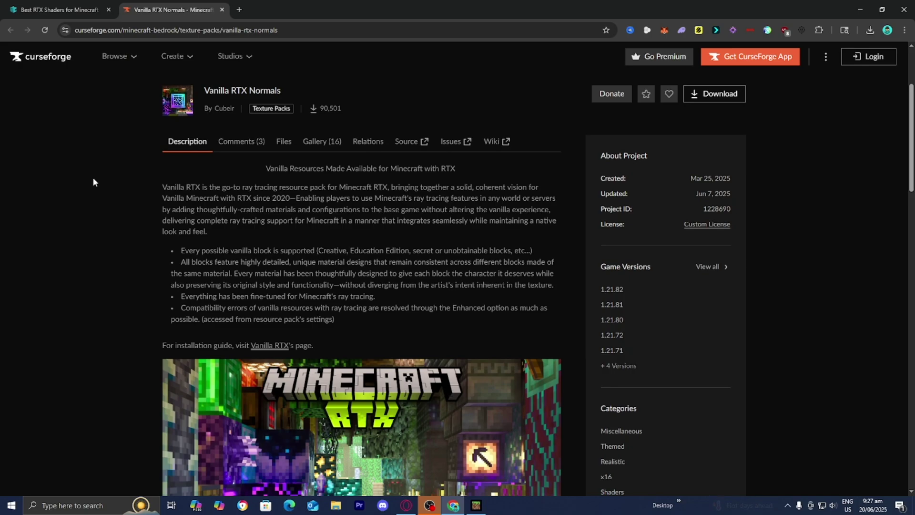
click(617, 290)
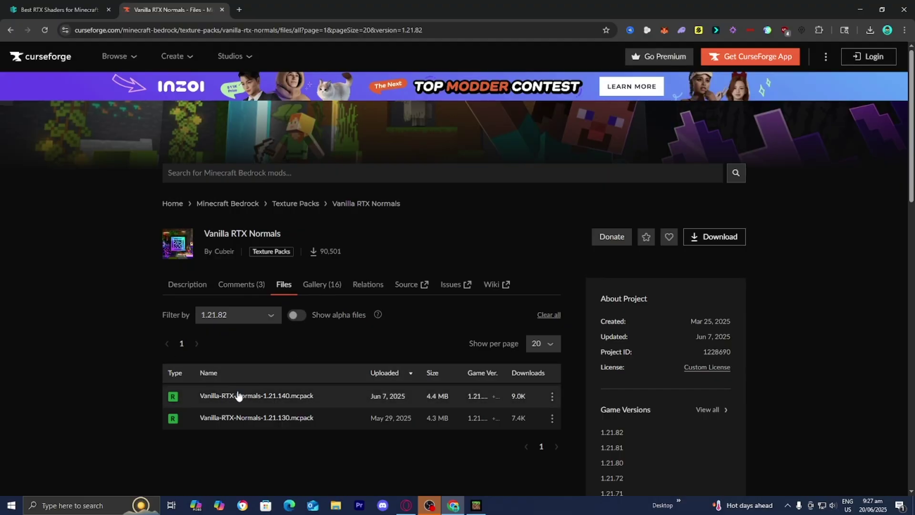
click(552, 397)
click(561, 419)
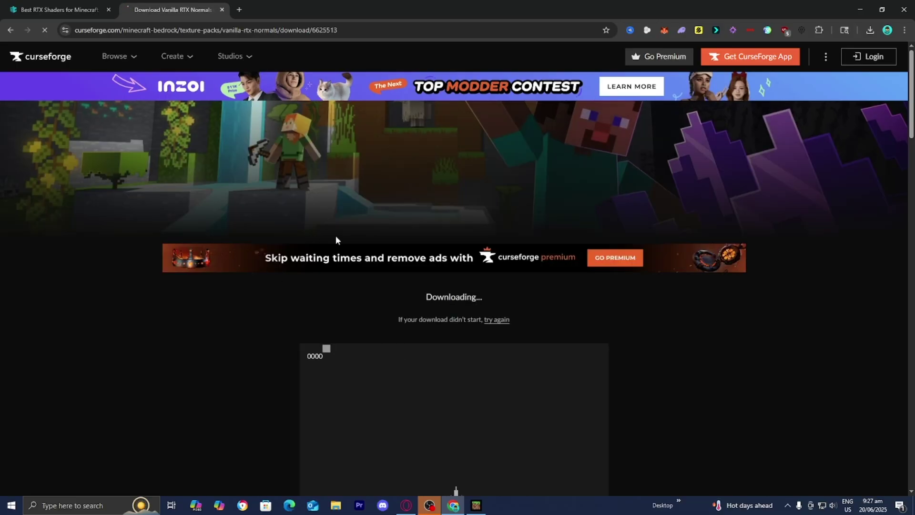
Step: Import the downloaded Vanilla-RTX-Normals-1.21.140.mcpack into Minecraft and switch the game to full screen
mouse_move(789, 55)
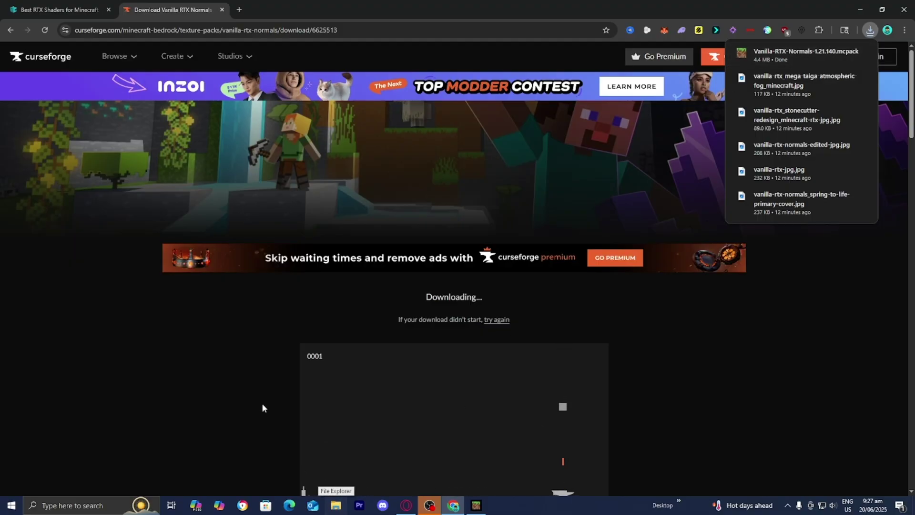
click(779, 54)
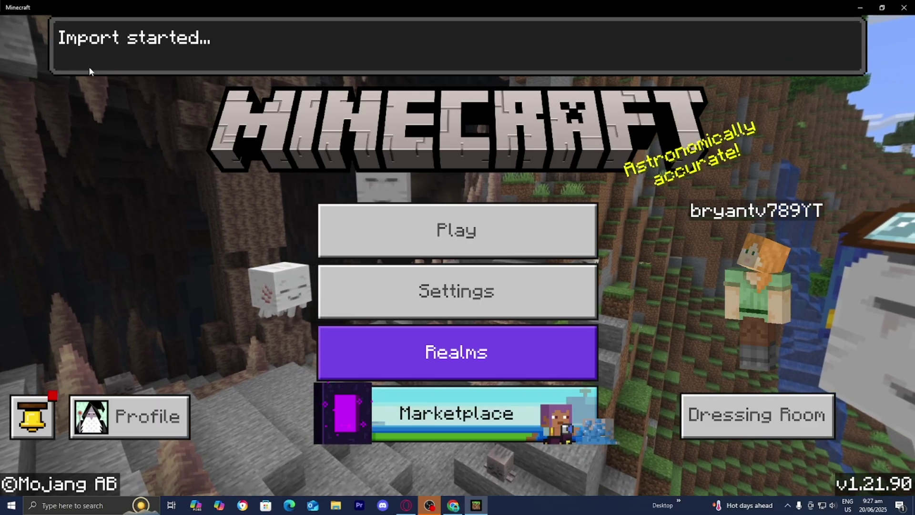
key(F11)
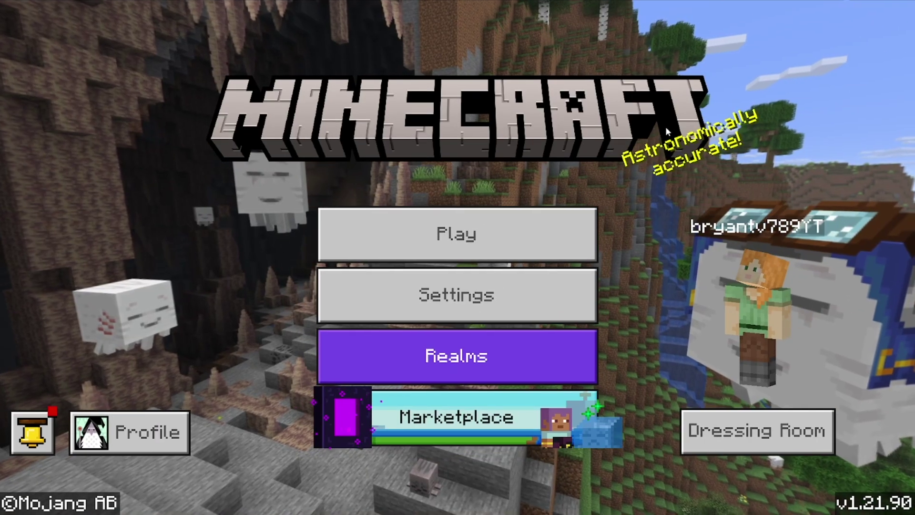
Step: Activate the Vanilla RTX Normals pack in the game's Global Resources settings and return to the main menu
click(464, 295)
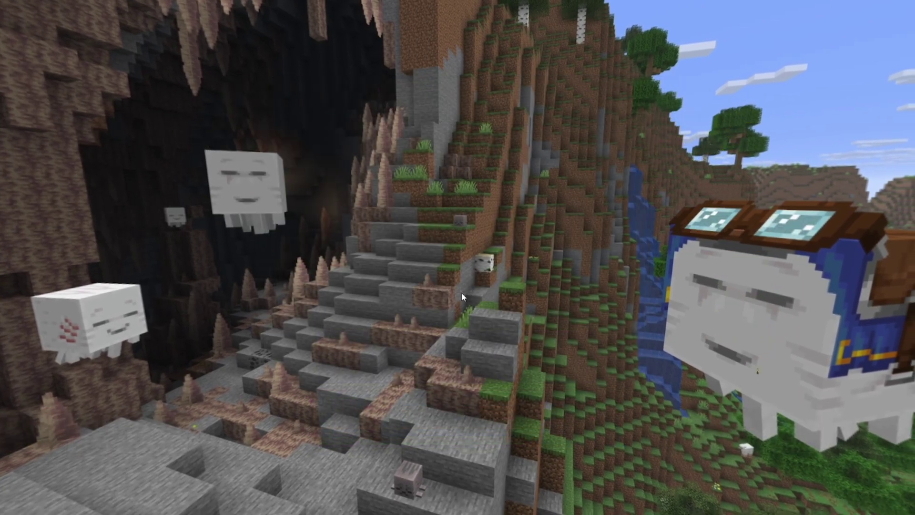
scroll(262, 253, down, 6)
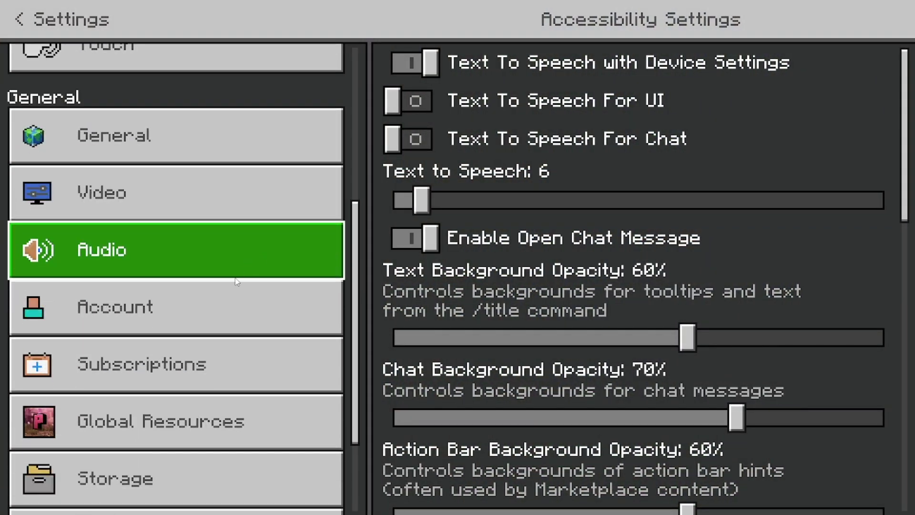
click(174, 348)
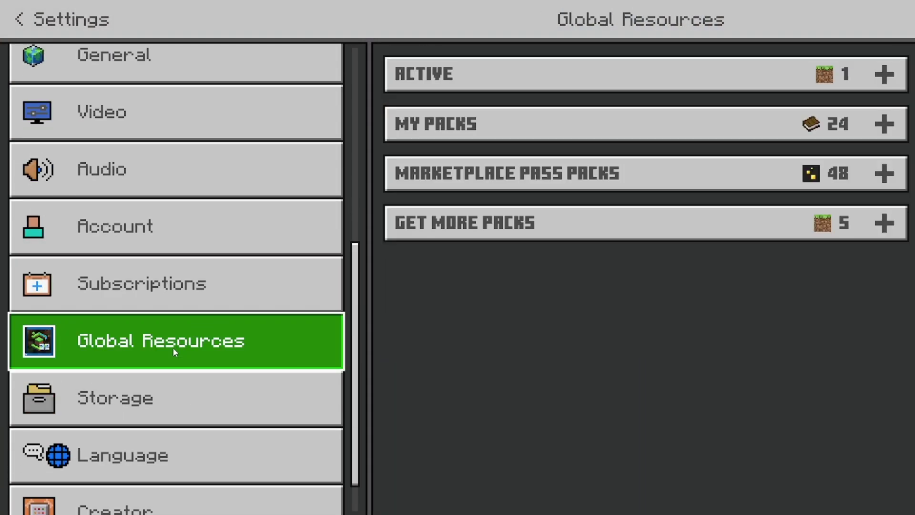
click(533, 133)
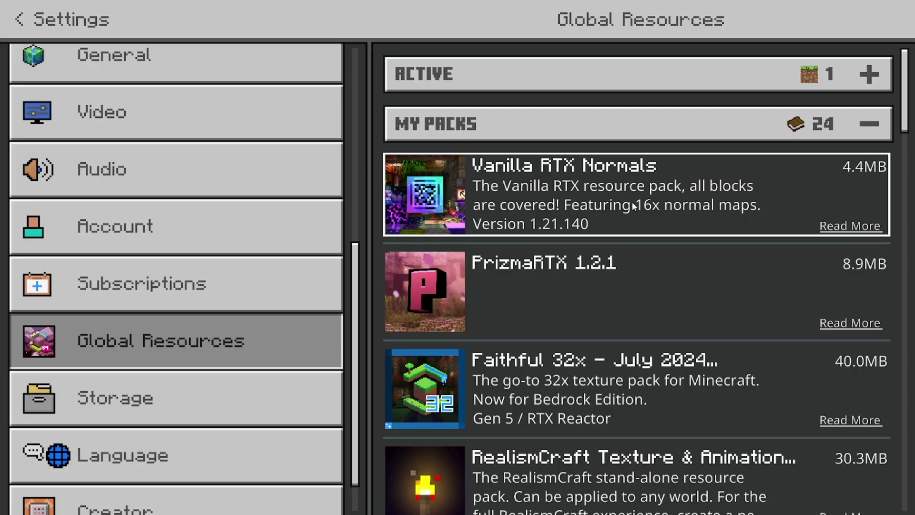
click(550, 200)
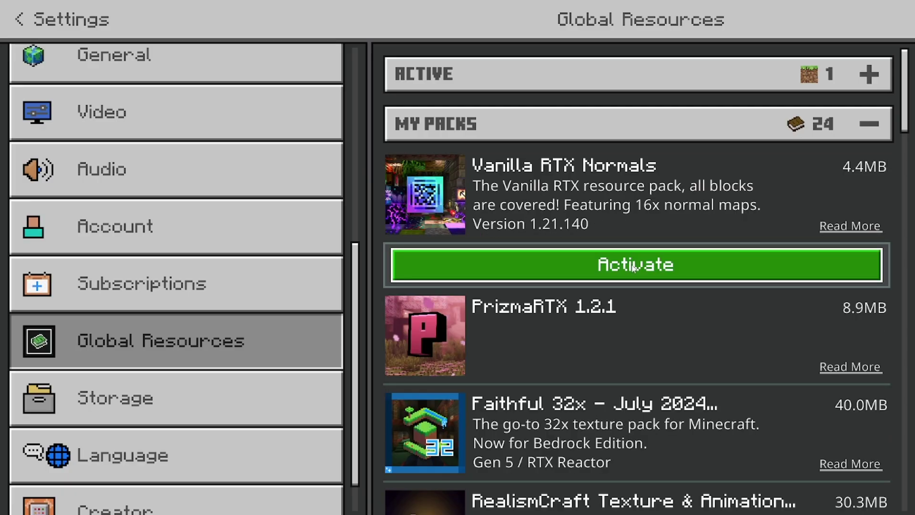
click(540, 265)
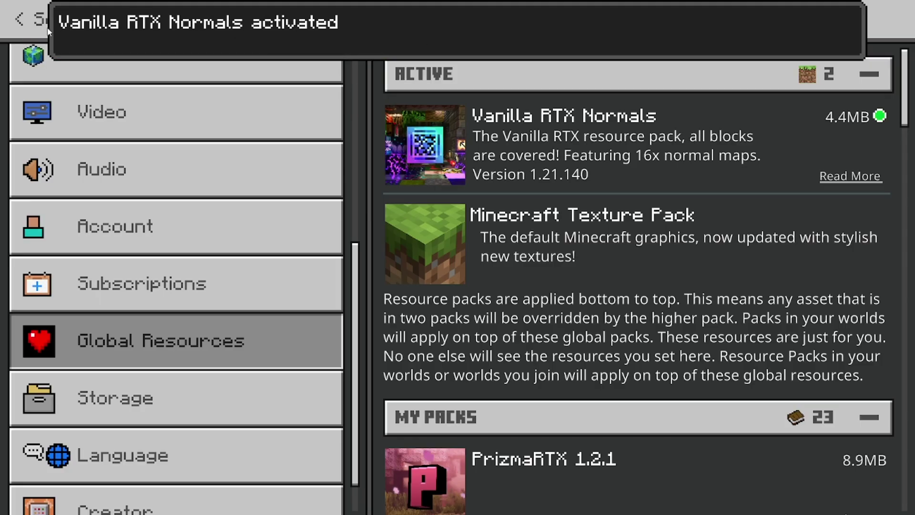
key(Escape)
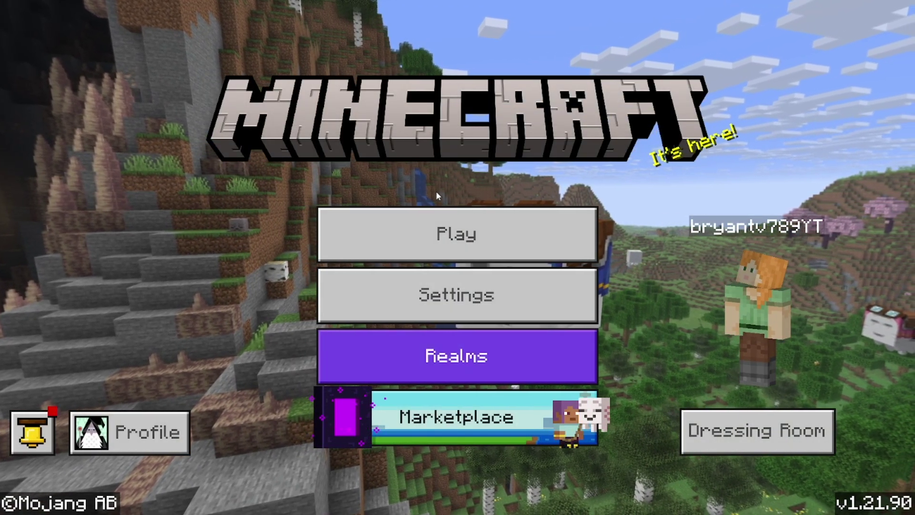
Step: Turn on Allow In-game Graphics Mode Switching in the Video settings and return to the main menu
click(436, 238)
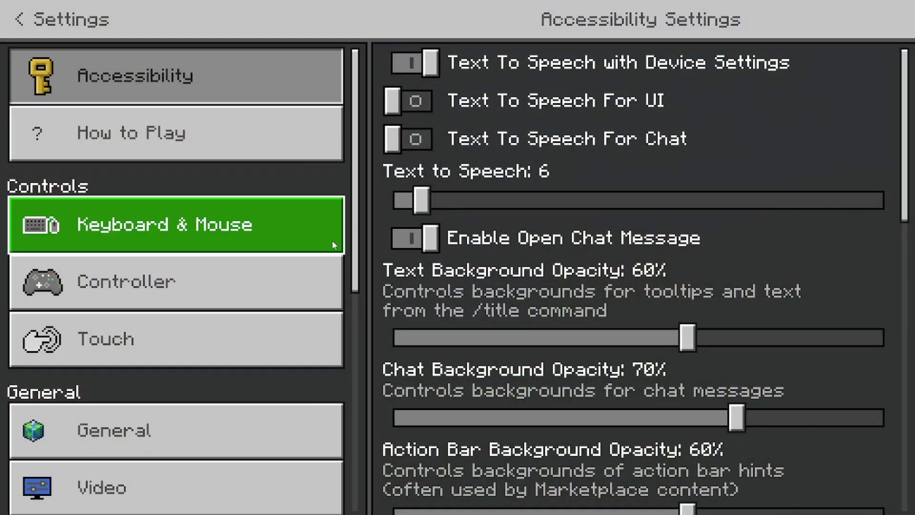
scroll(267, 219, down, 1)
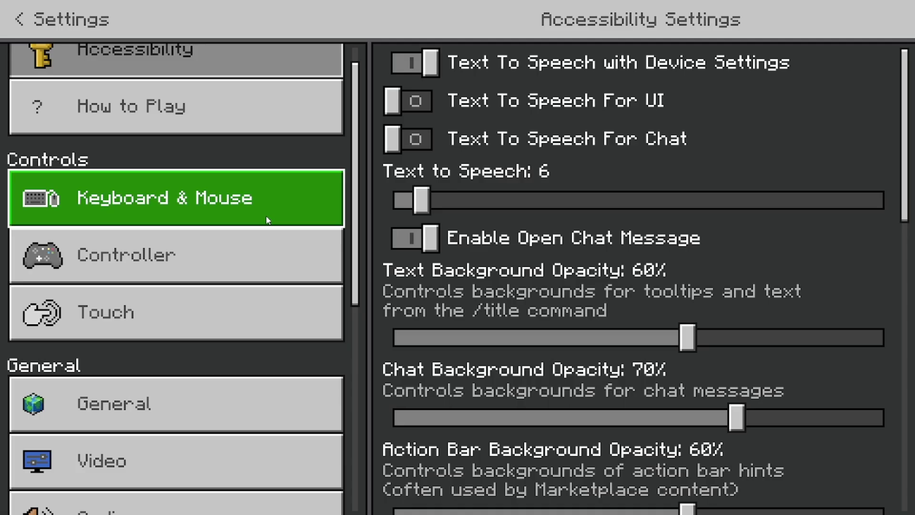
scroll(268, 240, down, 1)
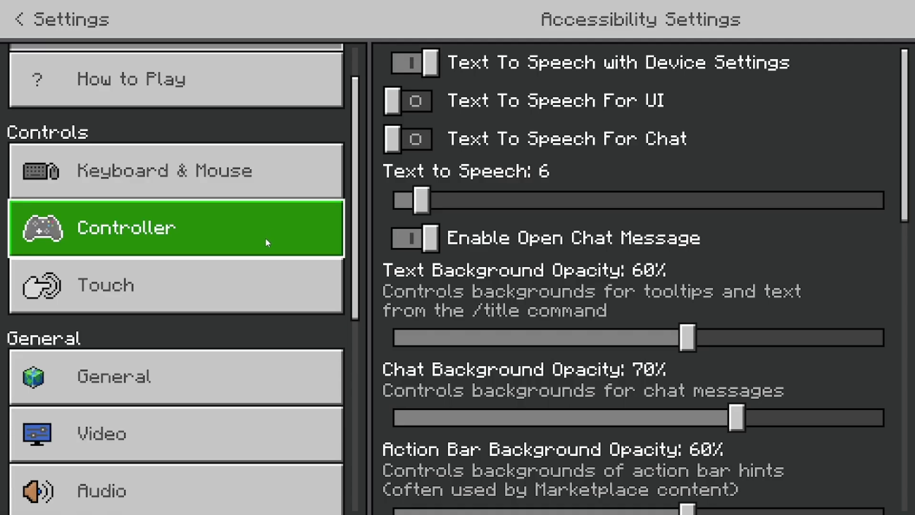
scroll(265, 237, down, 2)
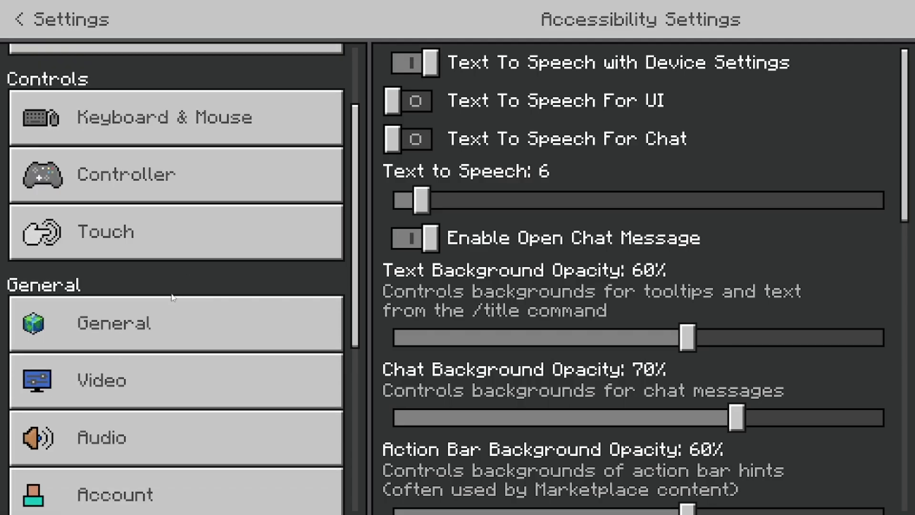
click(129, 378)
scroll(615, 288, down, 10)
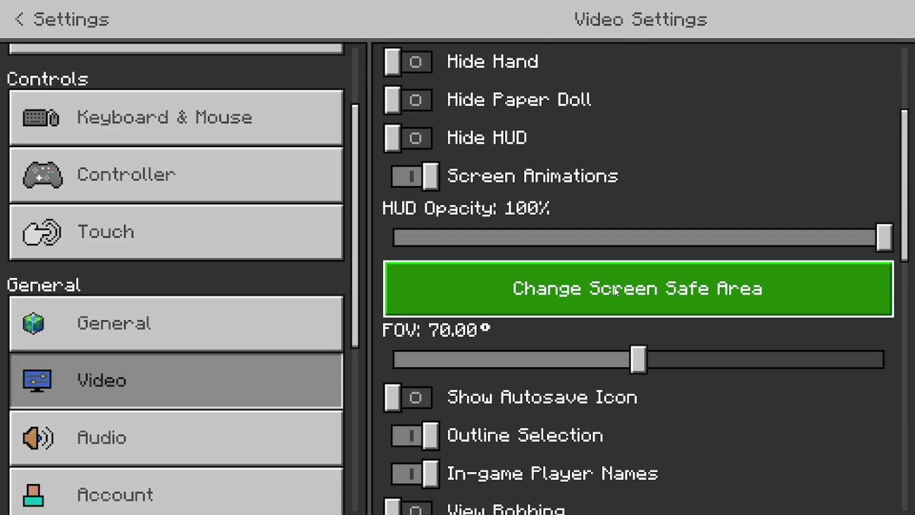
scroll(611, 288, down, 10)
click(520, 361)
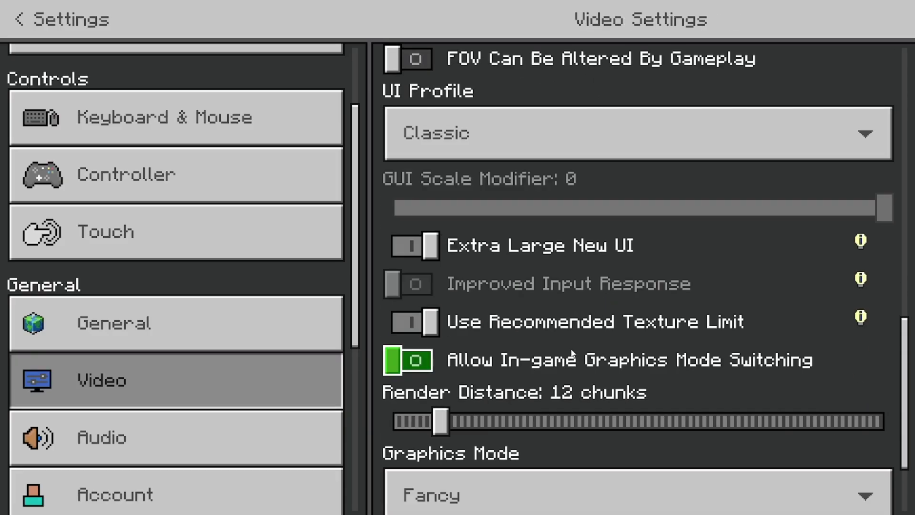
click(493, 360)
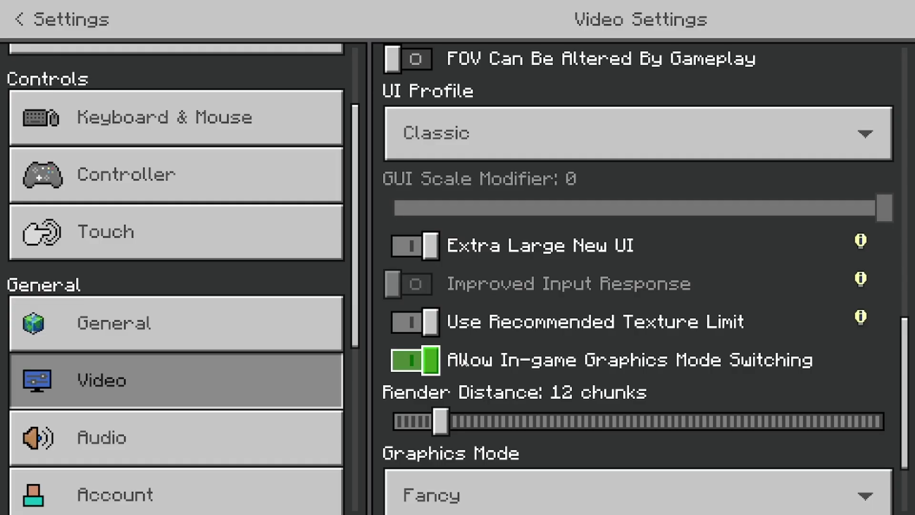
click(21, 21)
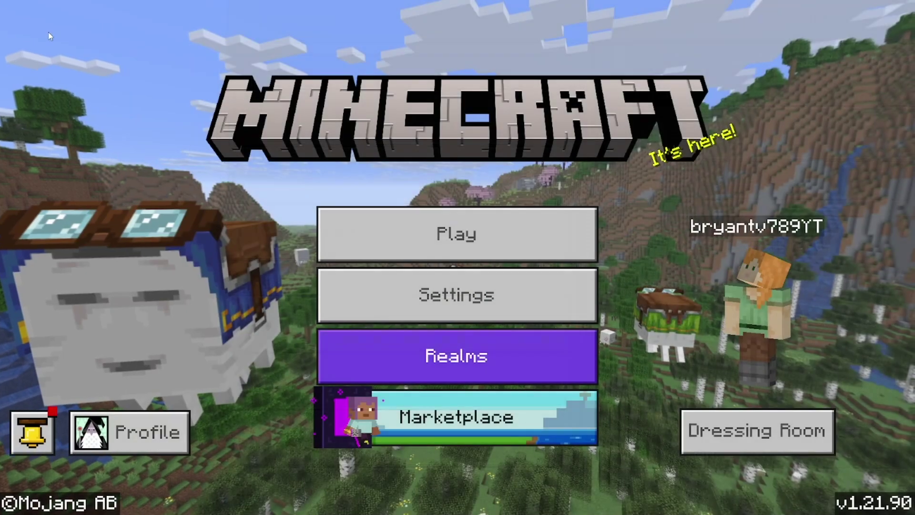
Step: Enter My World from the main menu, pause the game and open its Video settings
click(402, 220)
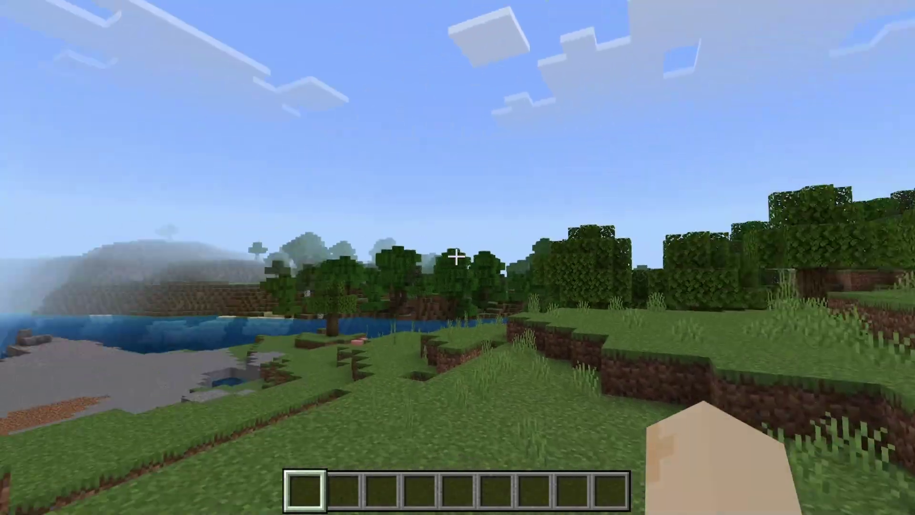
key(Escape)
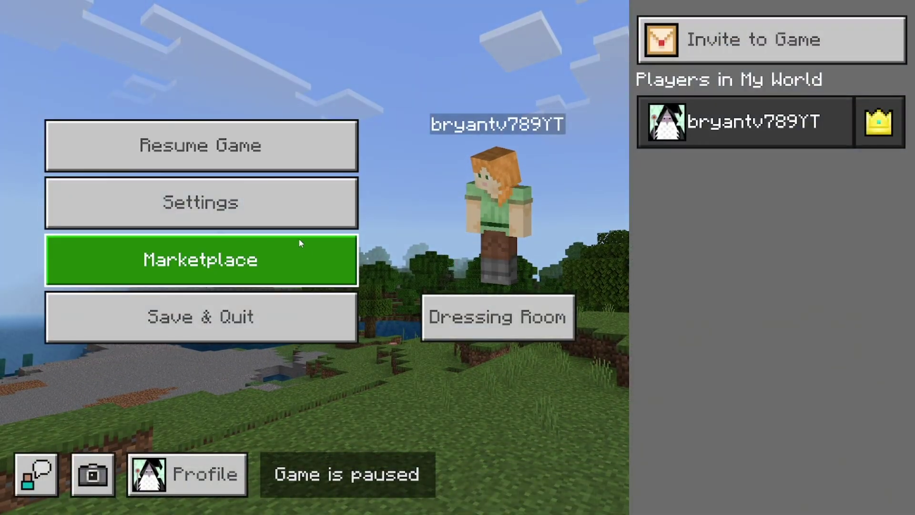
key(Escape)
key(Escape)
click(297, 222)
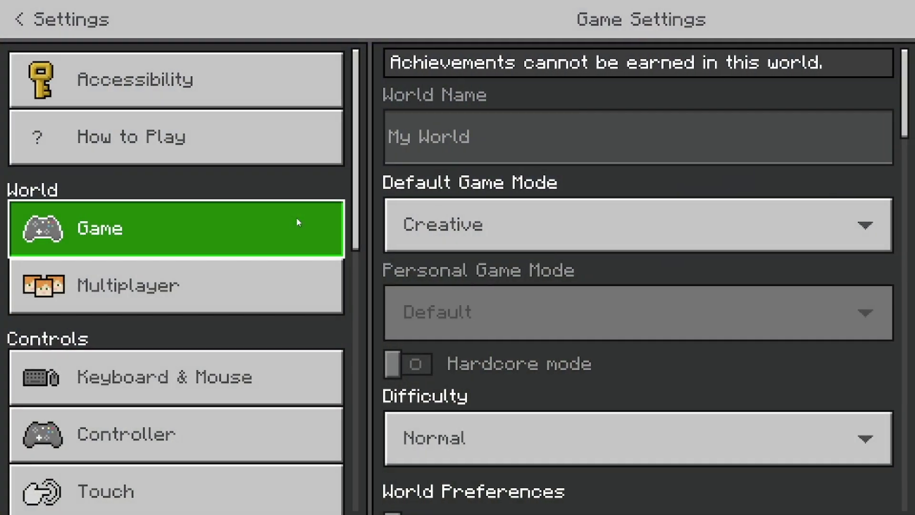
scroll(219, 286, down, 6)
click(184, 368)
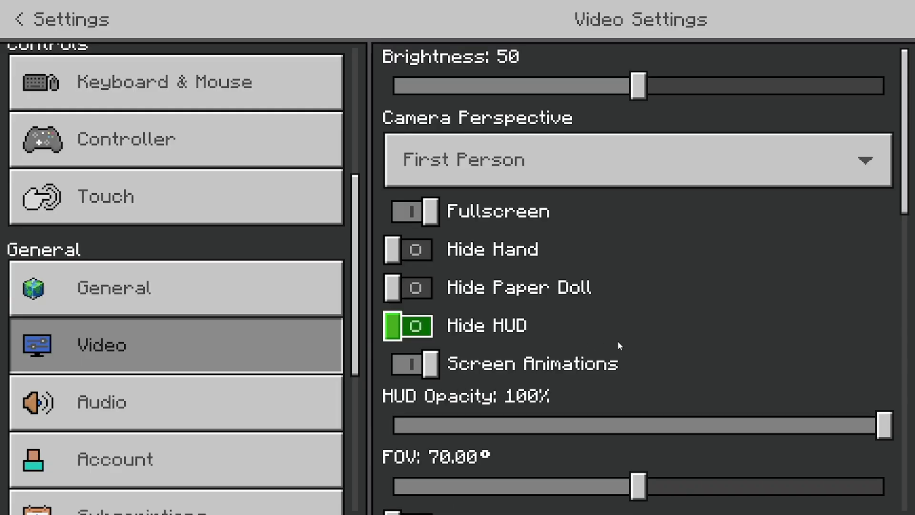
Step: Set the Graphics Mode to Ray Traced in the Video settings and return to the game world
scroll(620, 341, down, 15)
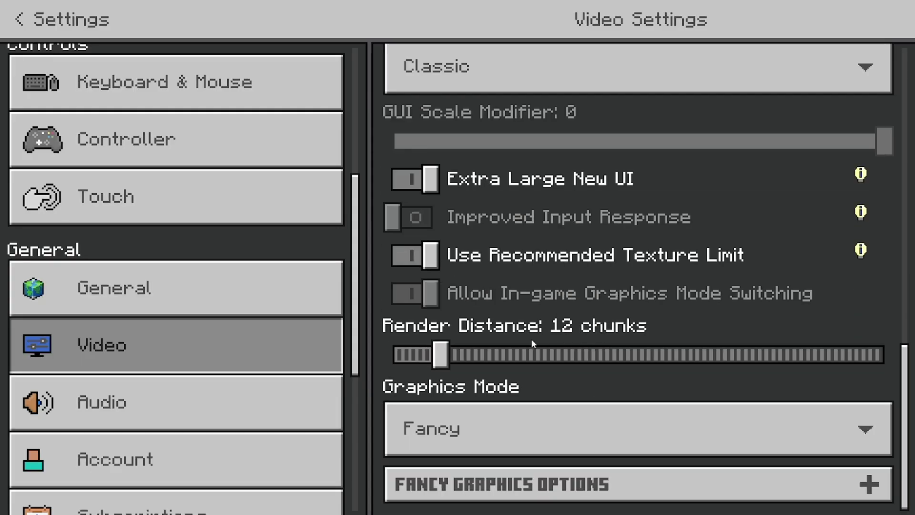
click(477, 428)
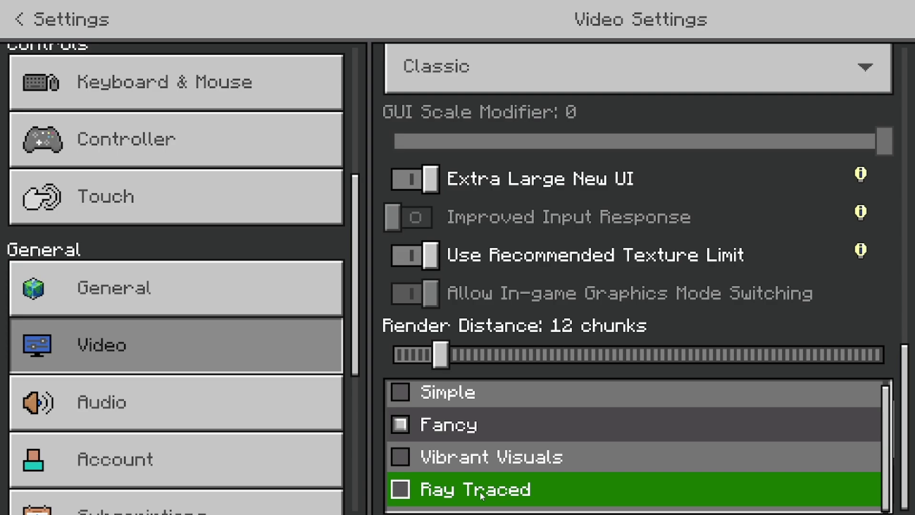
click(480, 491)
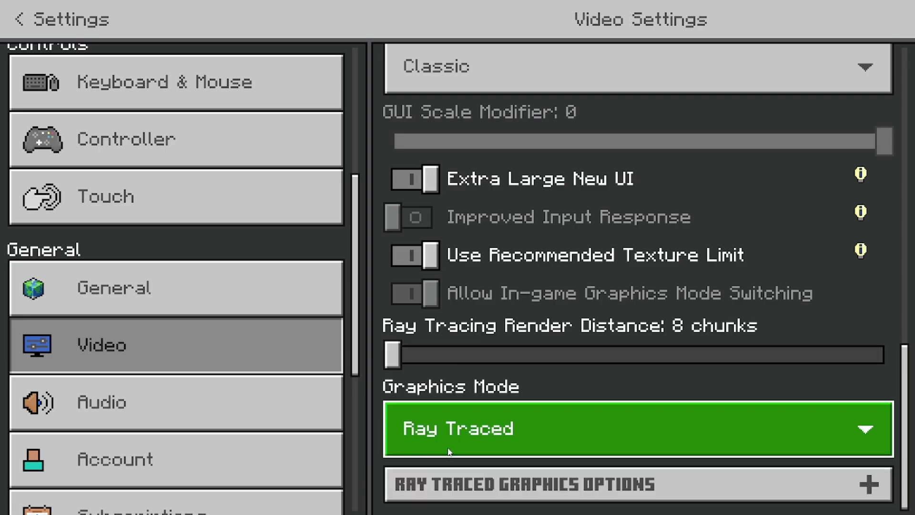
key(Escape)
key(Escape)
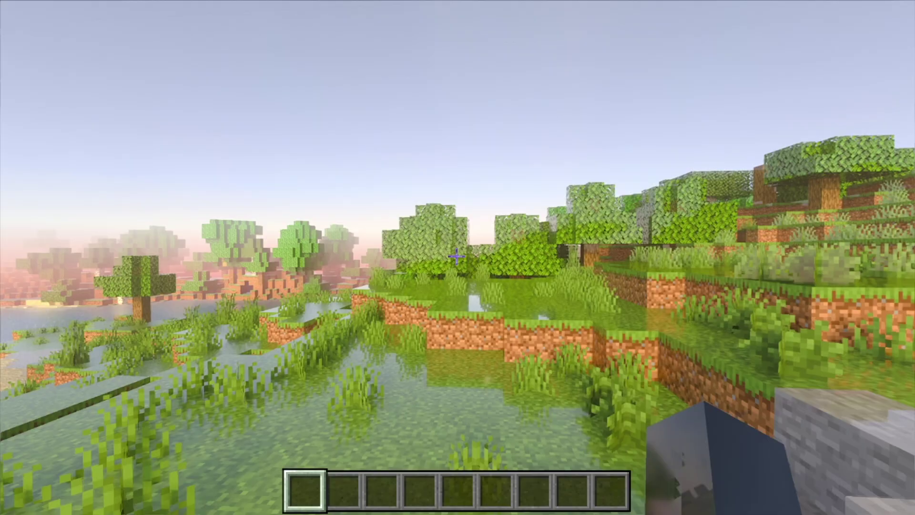
Step: Walk around the world to examine the ray-traced lighting and textures on the grass, trees and water
key(w)
key(w)
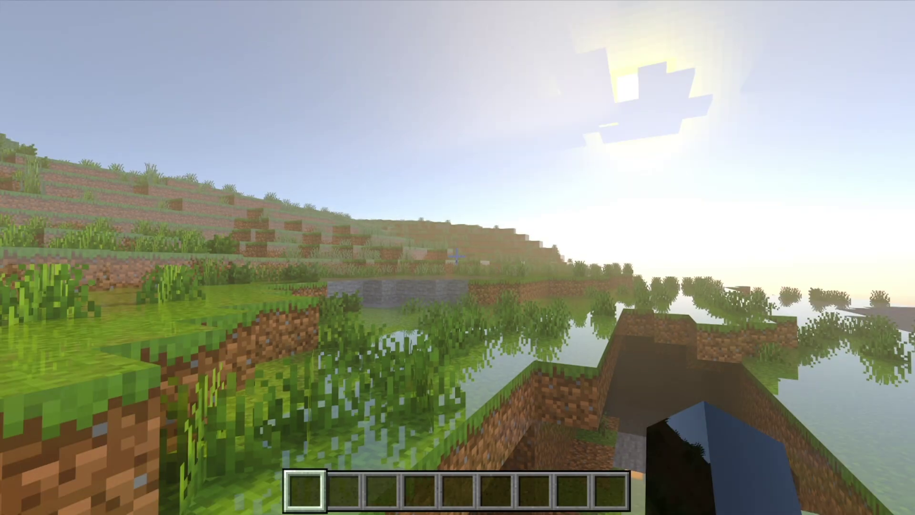
key(Escape)
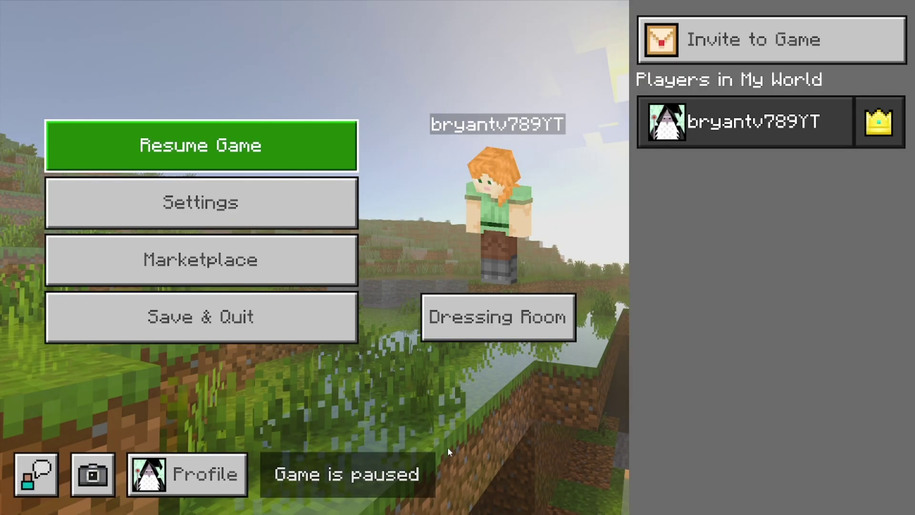
key(F11)
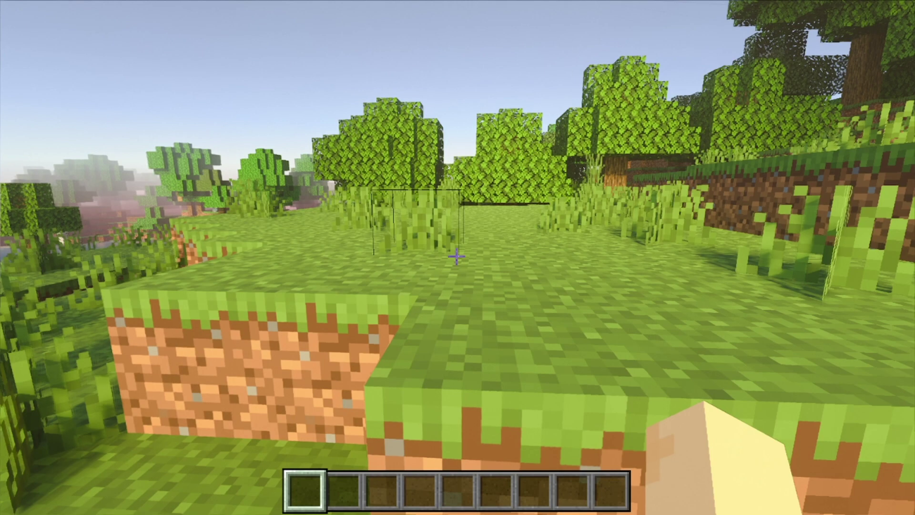
key(w)
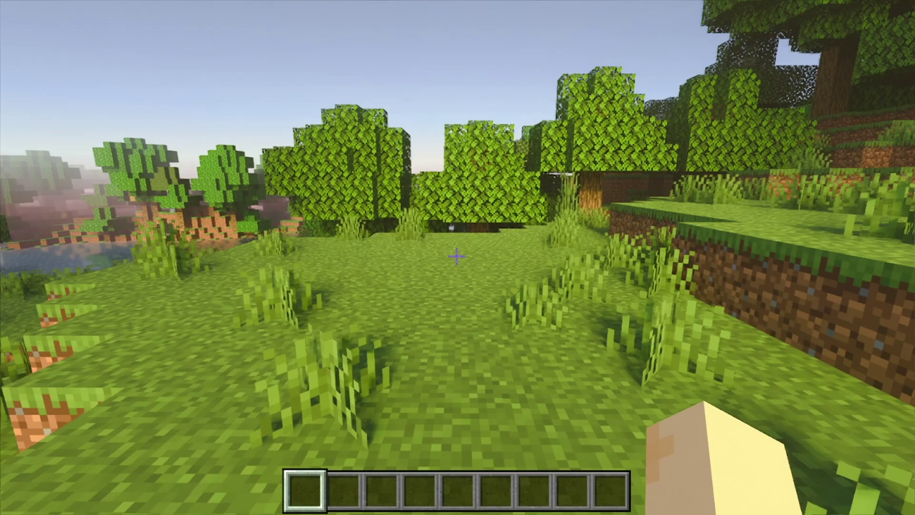